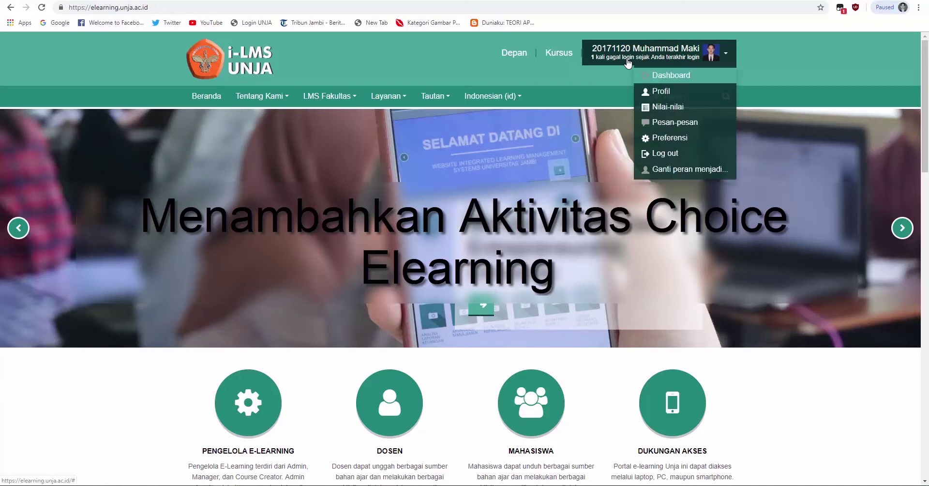
Step: Open the 44201FST122 course from the dashboard and turn on its editing mode
left_click(653, 82)
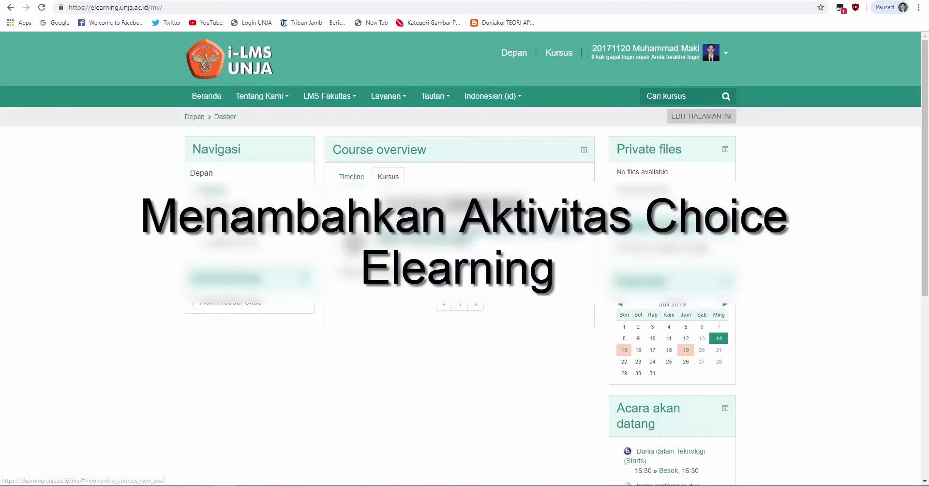
left_click(426, 239)
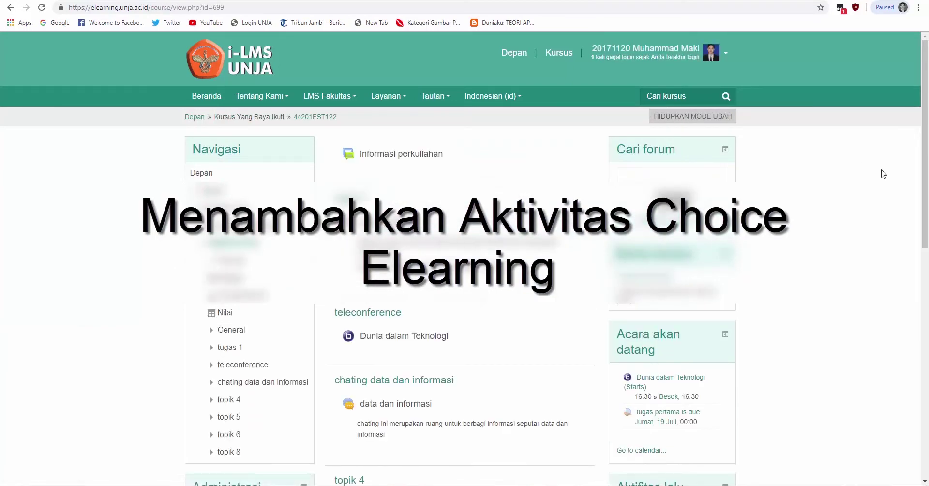
left_click_drag(926, 170, 926, 261)
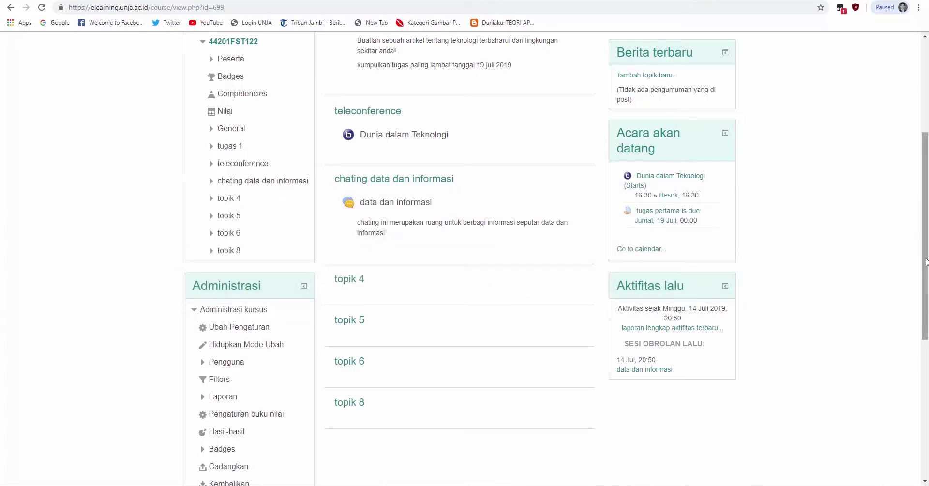
left_click_drag(925, 262, 925, 279)
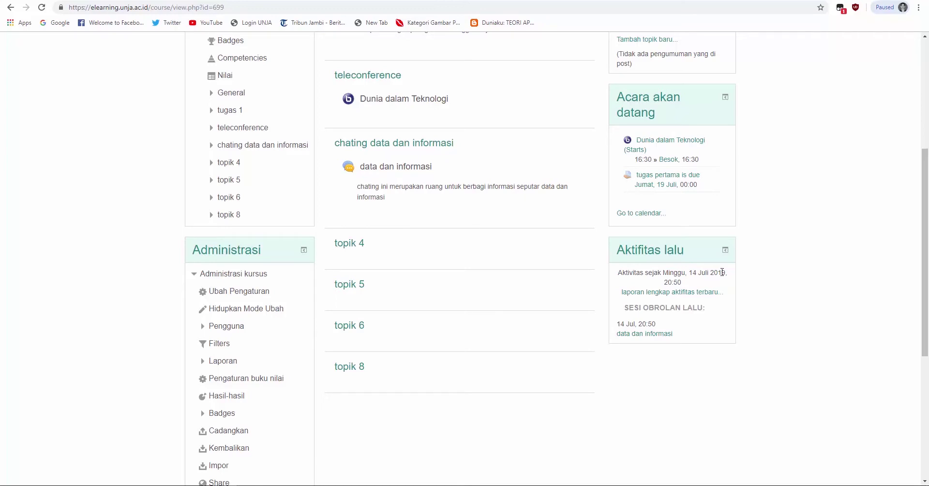
left_click_drag(925, 244, 921, 151)
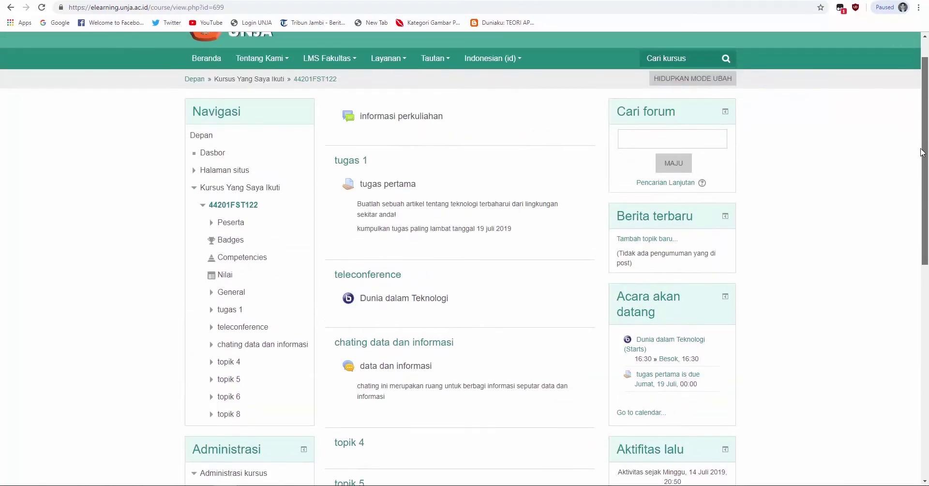
left_click(684, 81)
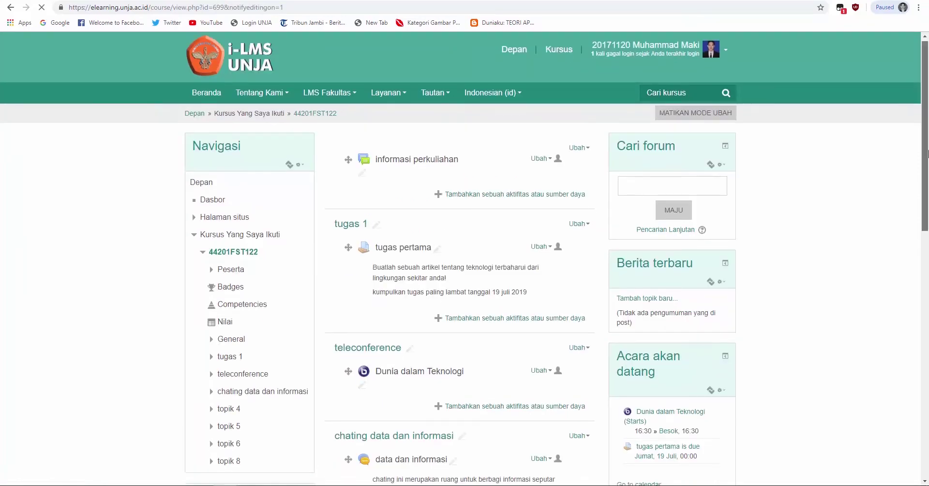
Step: Rename the course section "topik 4" as "lembar tanggapan"
scroll(928, 153, "down", 5)
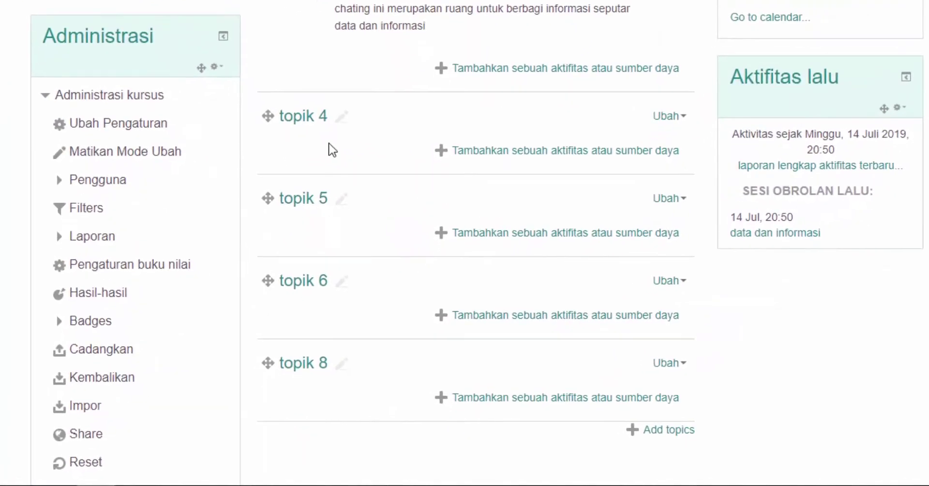
left_click(342, 119)
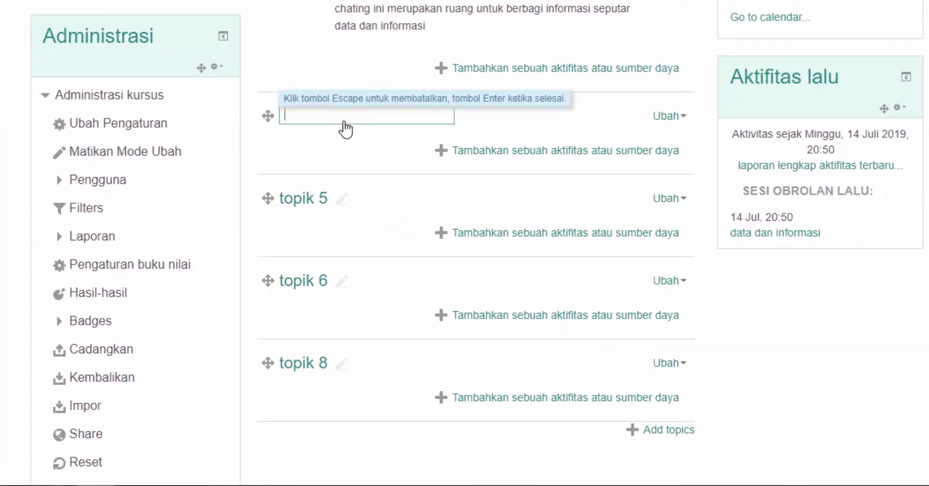
type("lembar ")
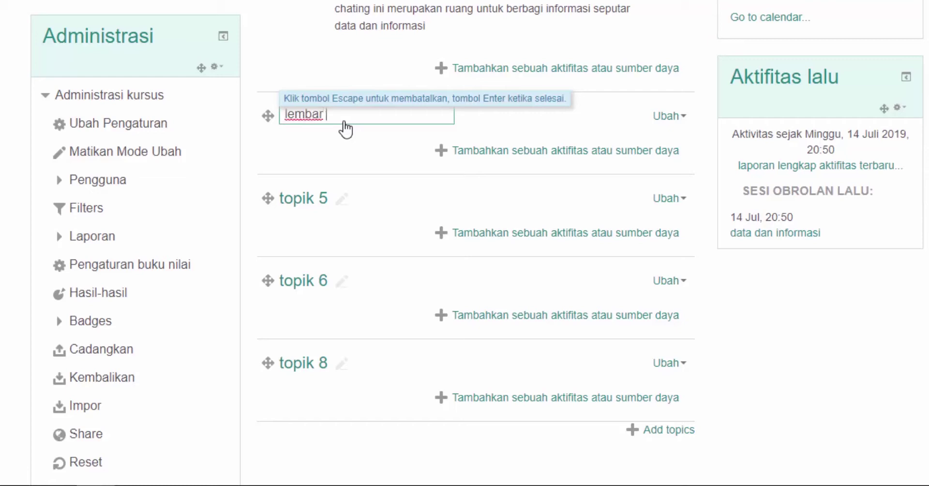
type("tanggapa")
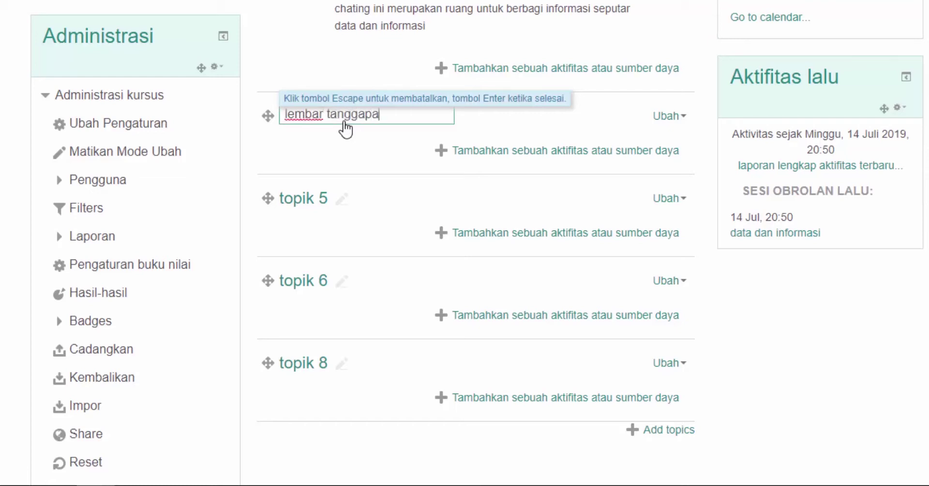
type("n")
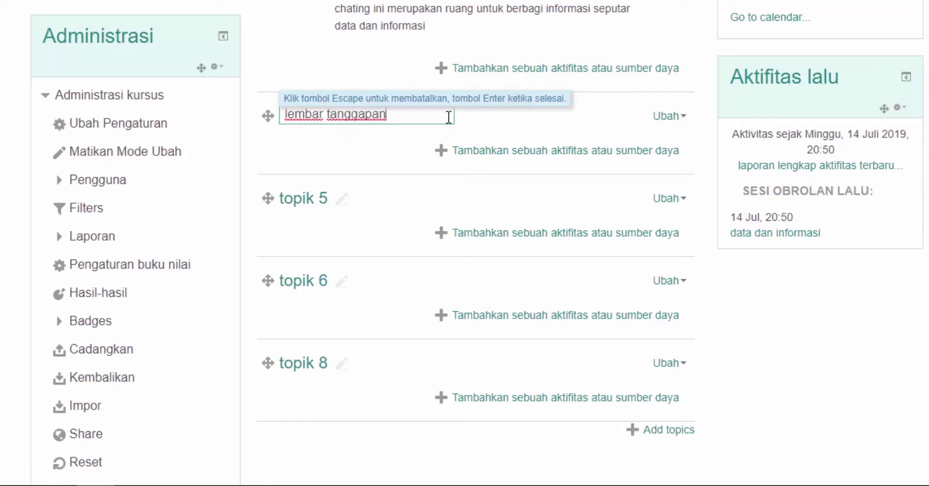
key("Return")
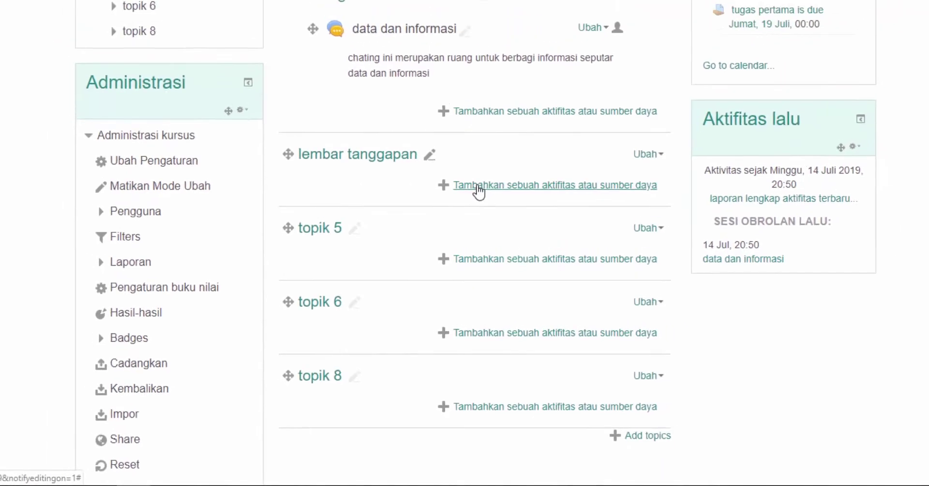
Step: Add a new Choice activity to the "lembar tanggapan" section
left_click(477, 244)
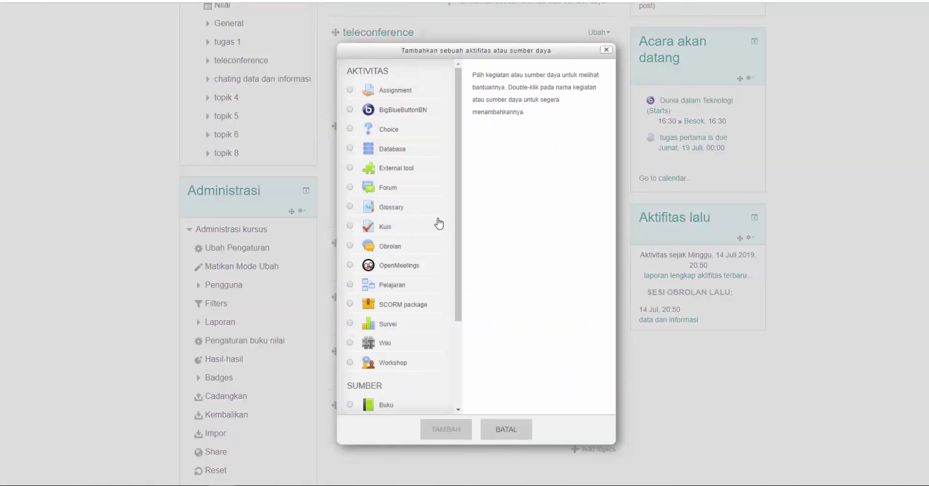
left_click(378, 135)
left_click(461, 430)
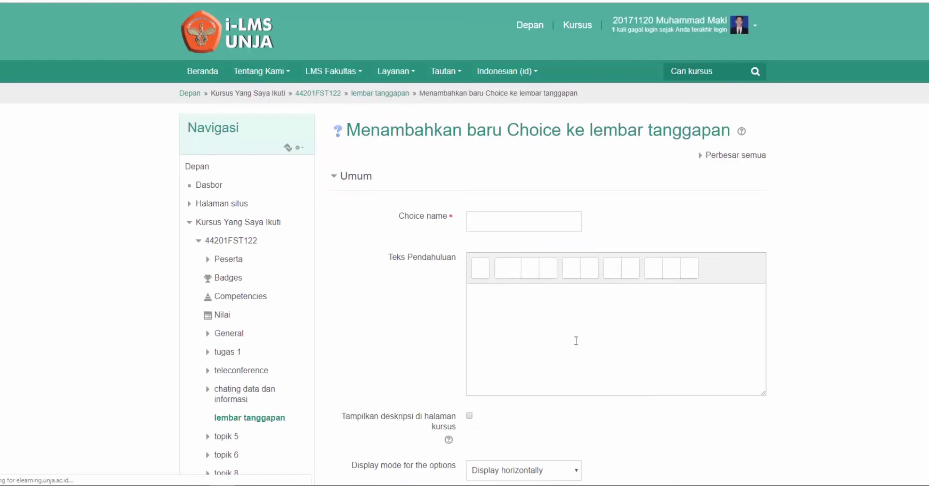
Step: Name the choice "Media yang terbaik" and enter the introduction "Manakah yang menurut anda media yang baik digunakan dalam pembelajaran?"
scroll(464, 242, "down", 5)
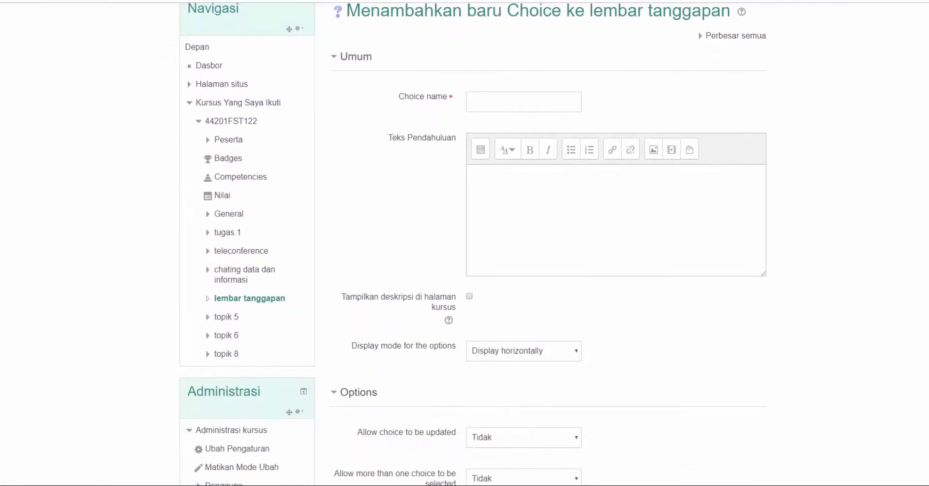
scroll(465, 242, "down", 13)
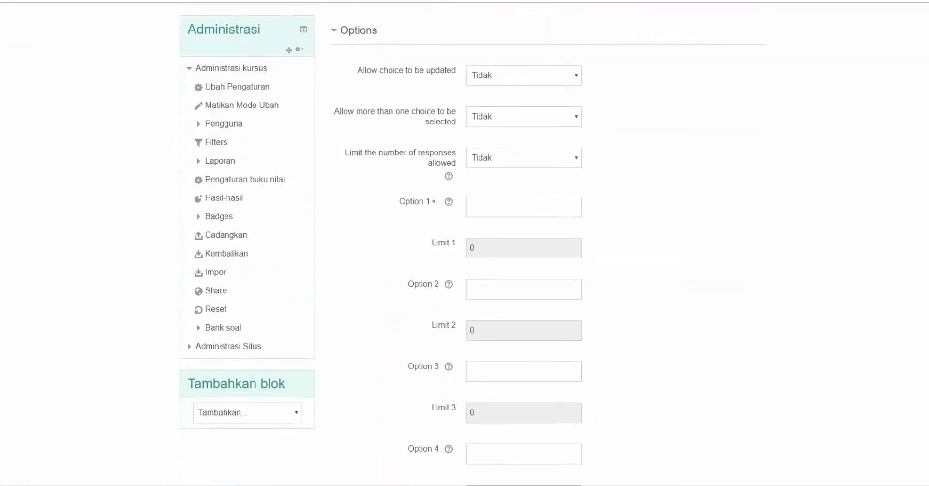
scroll(464, 242, "down", 3)
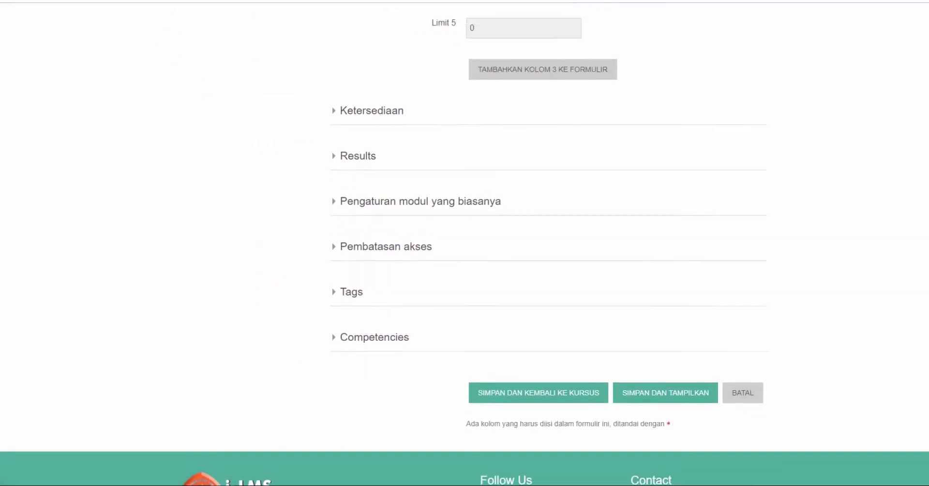
scroll(465, 241, "up", 17)
scroll(577, 213, "up", 5)
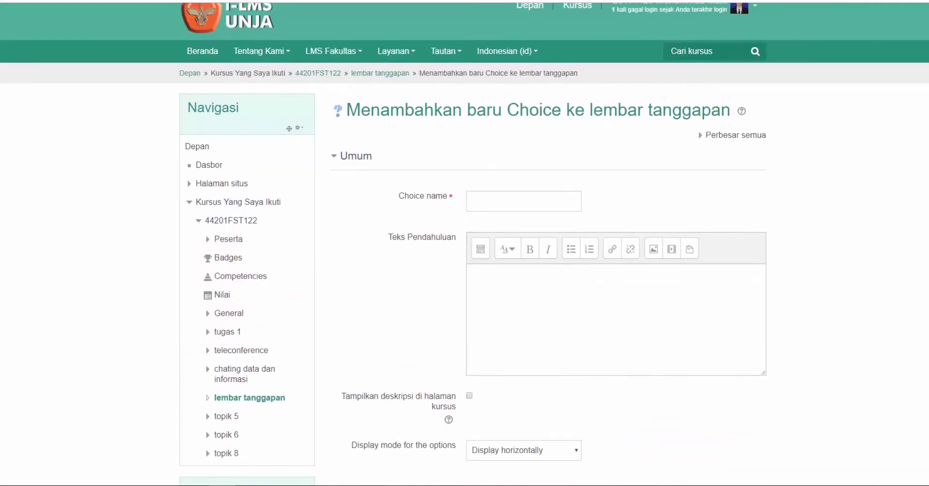
left_click(564, 213)
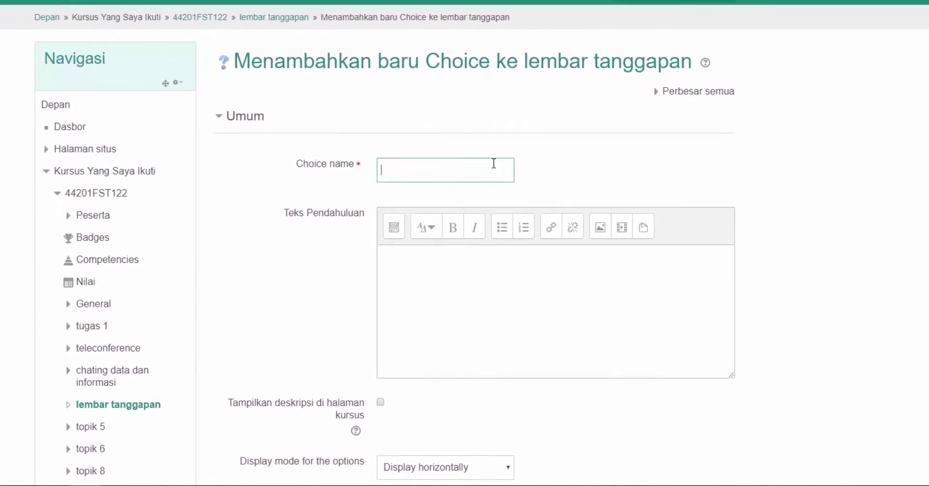
type("Media ")
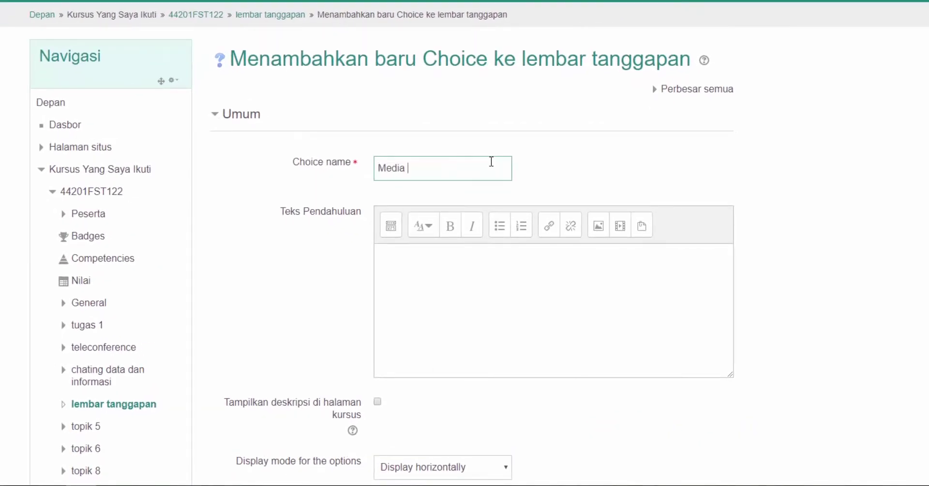
type("yang terbaik")
left_click(423, 257)
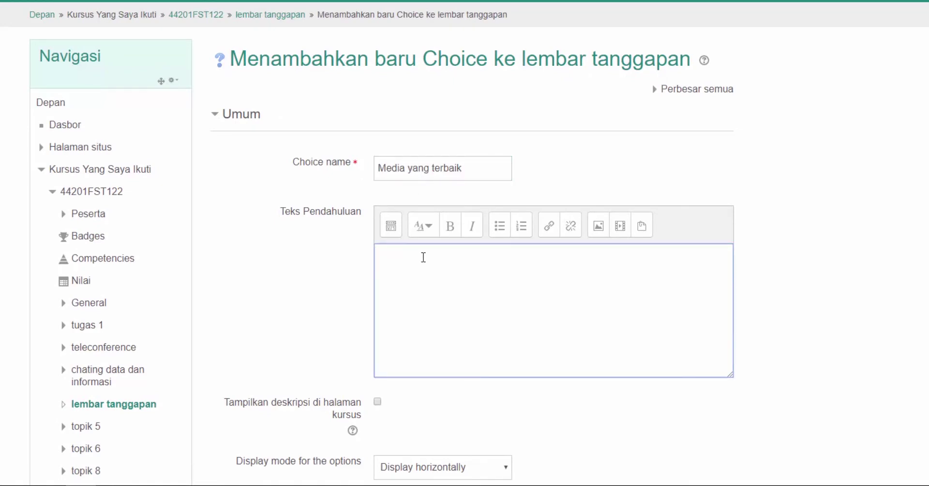
type("Manakah yang menurut anda media yang baik digunakan dalam pembelajaran?")
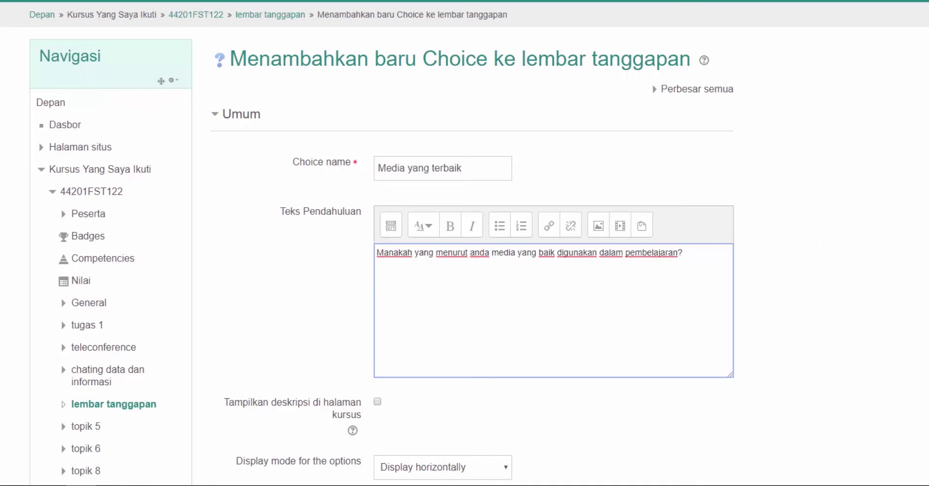
Step: Enable showing the description on the course page and set the options' display mode to Display horizontally
scroll(464, 242, "down", 4)
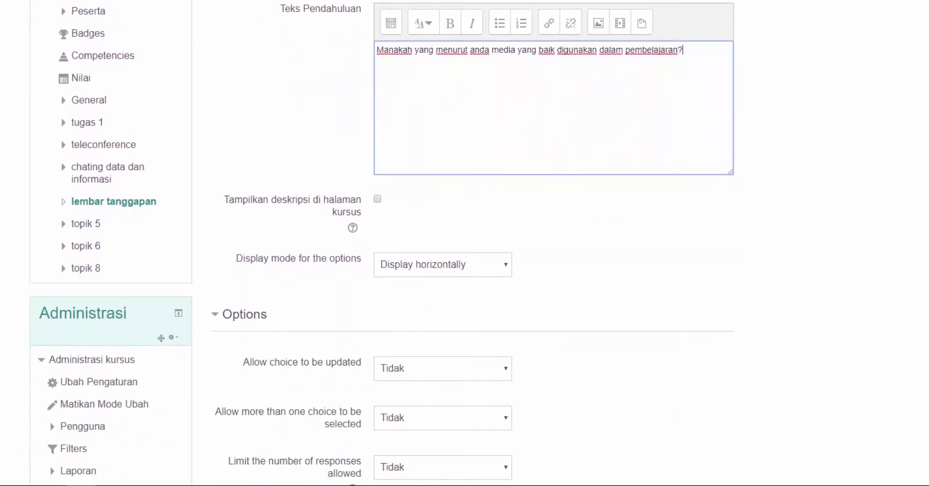
left_click(378, 199)
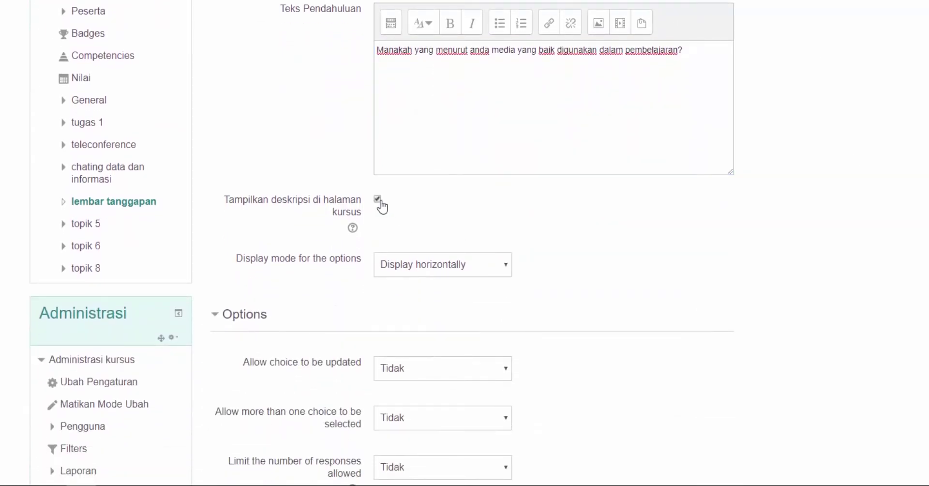
left_click(503, 277)
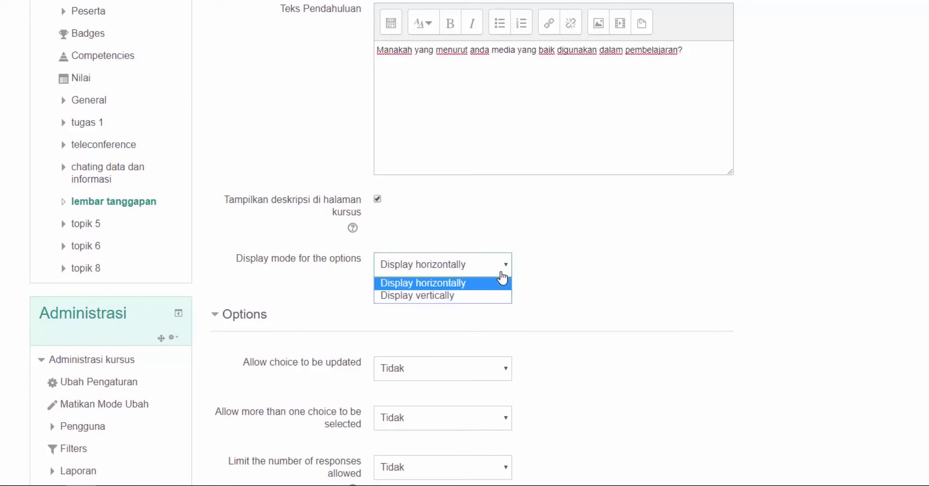
left_click(462, 283)
Step: Set the choice to allow updating (Ya), with multiple selections and the response limit both set to Tidak
scroll(461, 289, "down", 4)
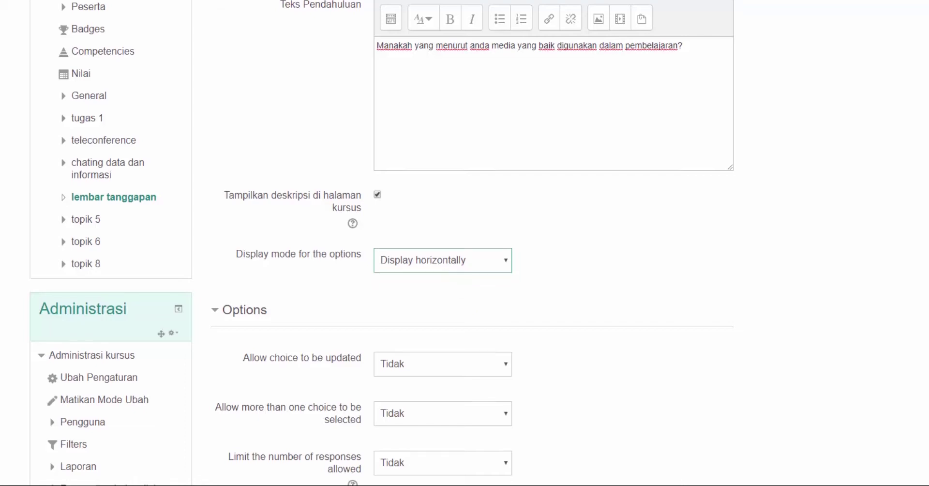
scroll(381, 243, "down", 1)
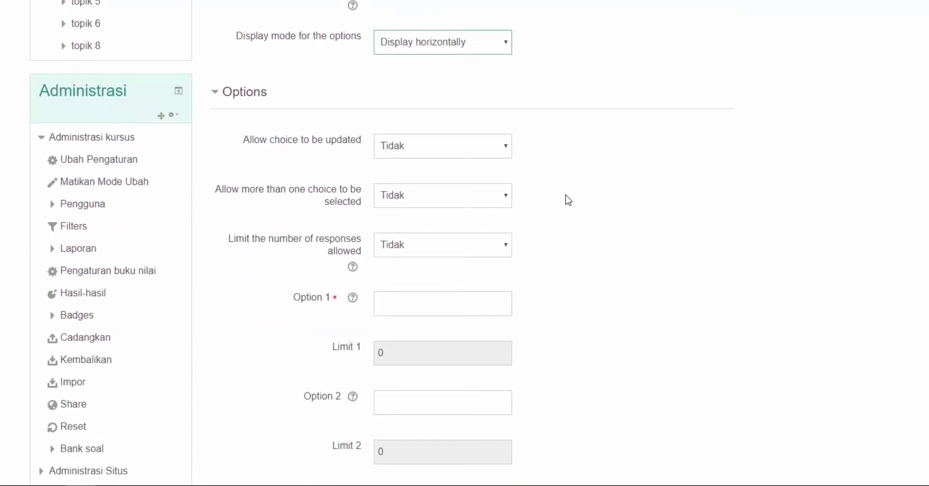
left_click(505, 148)
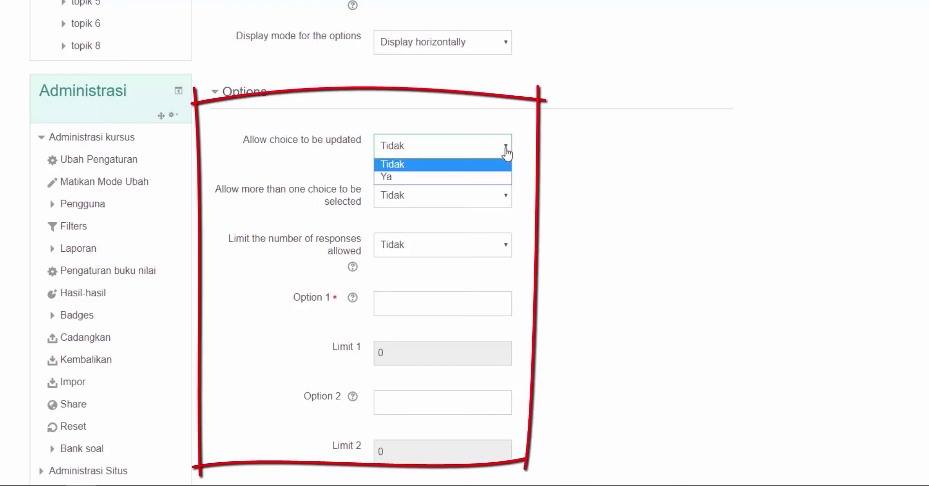
left_click(453, 178)
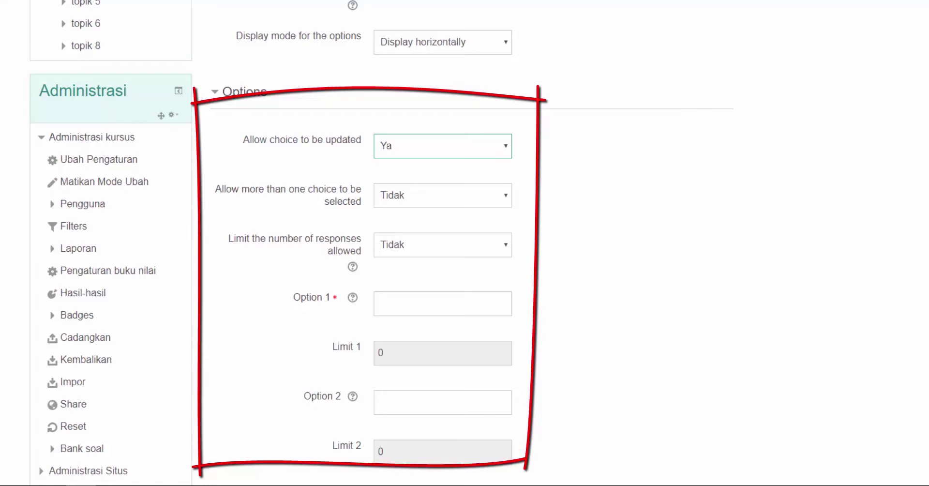
scroll(807, 206, "down", 1)
left_click(489, 184)
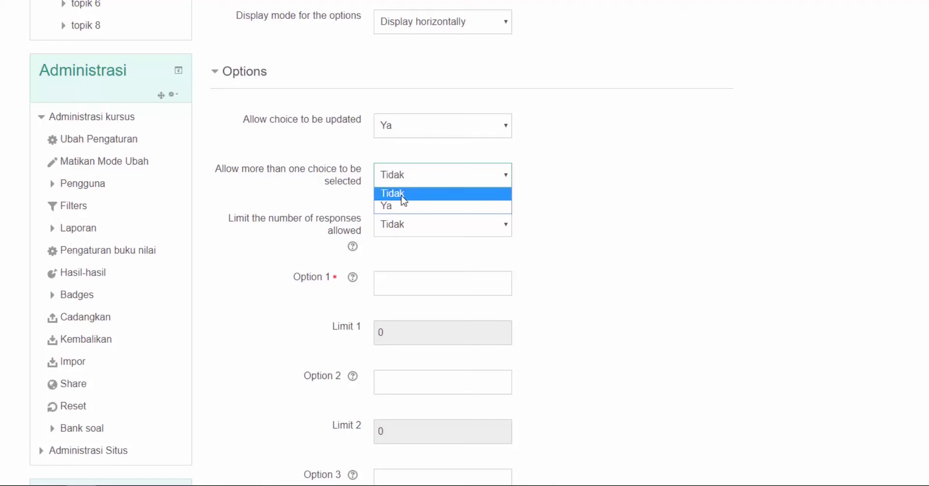
left_click(403, 194)
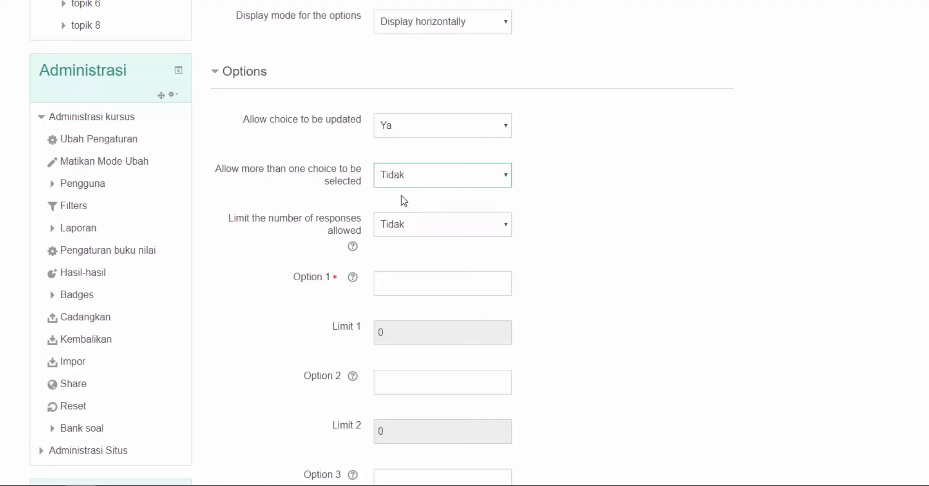
left_click(451, 234)
left_click(446, 245)
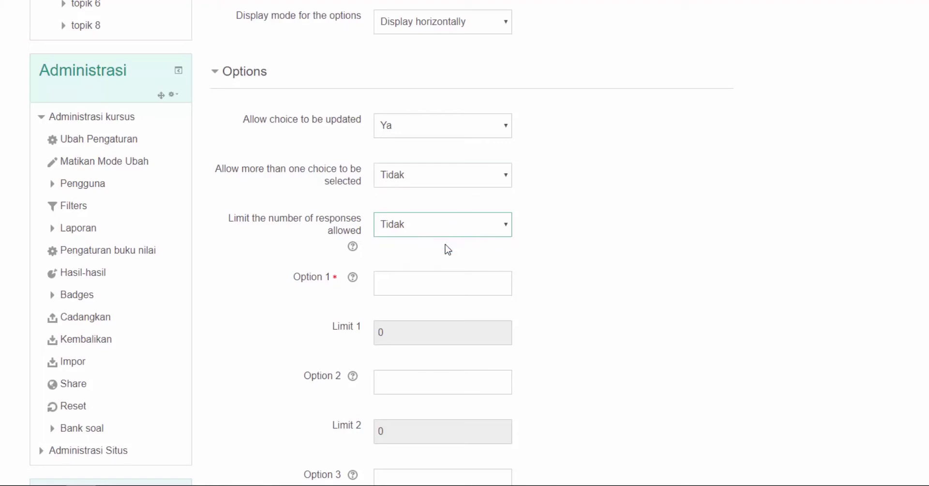
Step: Enter "media audial" as Option 1 and "media visual" as Option 2 of the choice
scroll(465, 242, "down", 3)
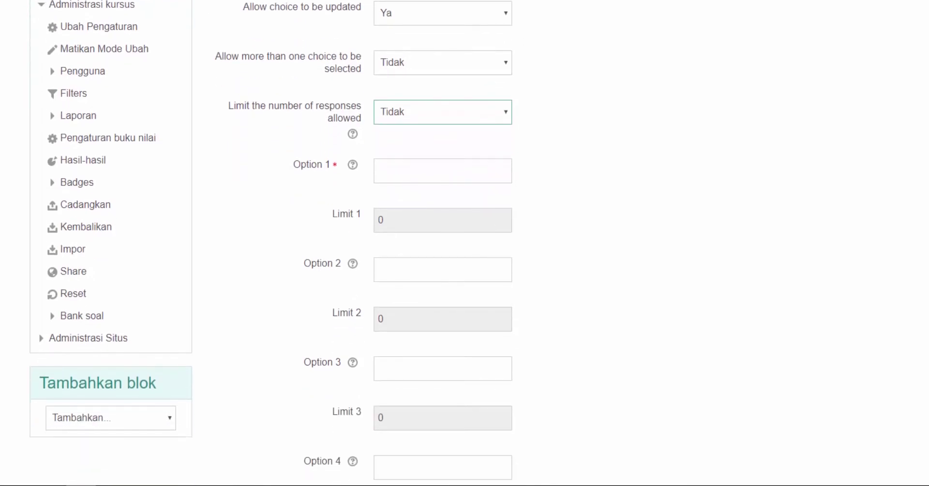
left_click(396, 164)
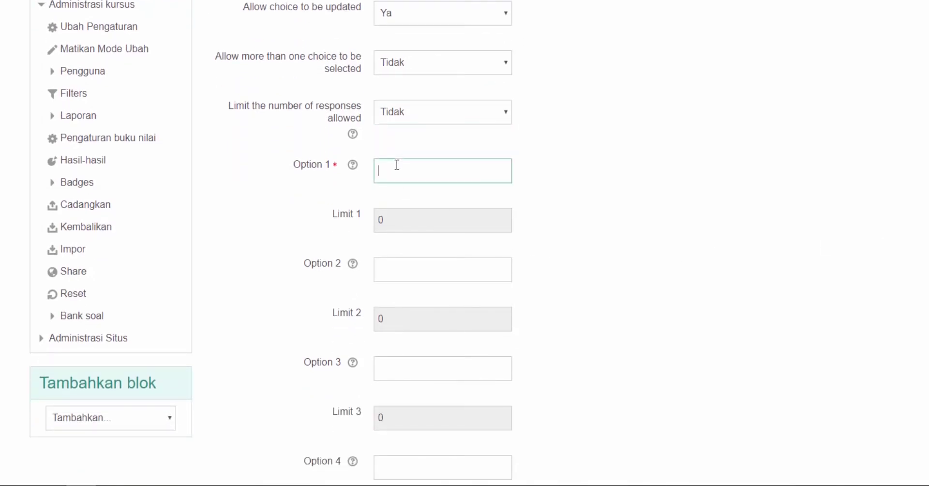
type("media audial")
left_click(411, 267)
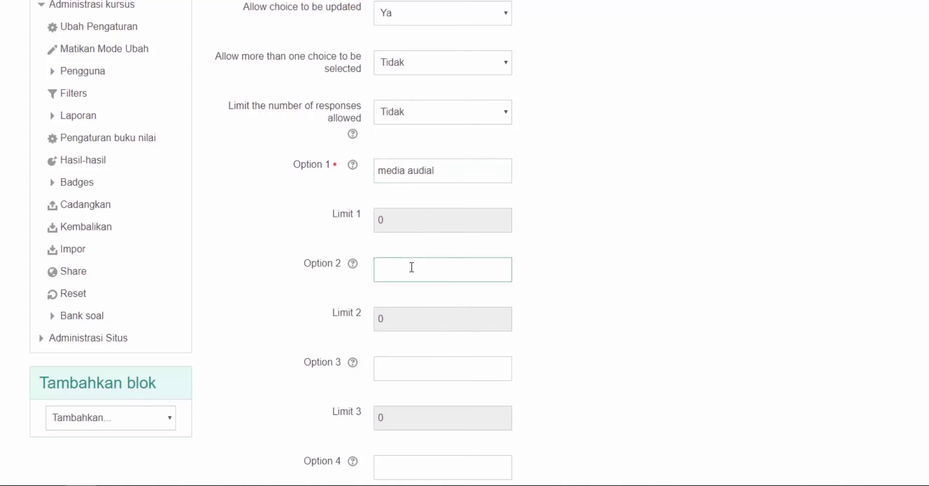
type("media visual")
Step: Enter "media presentasi" as Option 3 and "media audiovisual" as Option 4 of the choice
left_click(417, 361)
type("med")
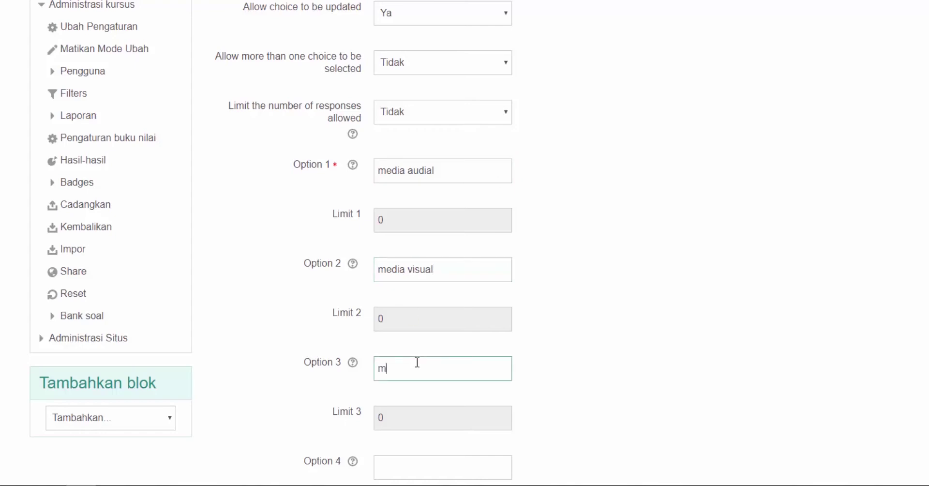
type("ia presentasi")
left_click(424, 470)
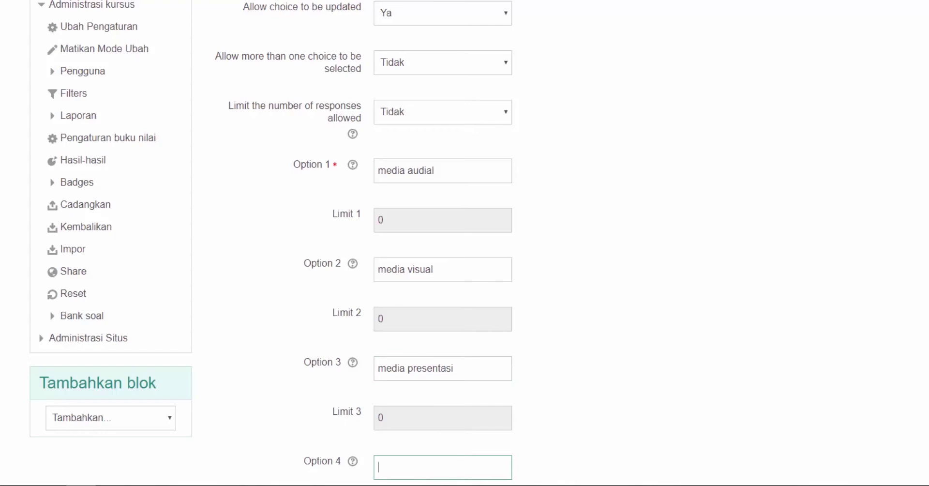
scroll(271, 241, "down", 2)
type("m")
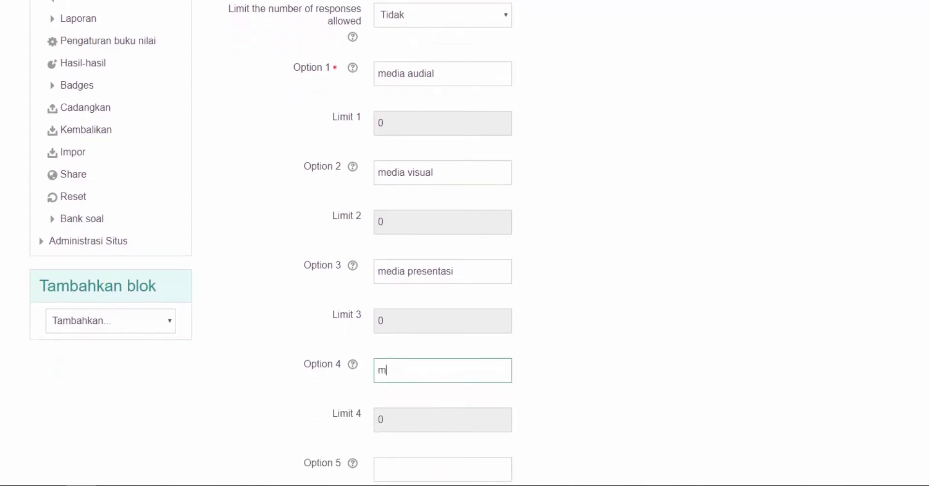
type("edia audiovisual")
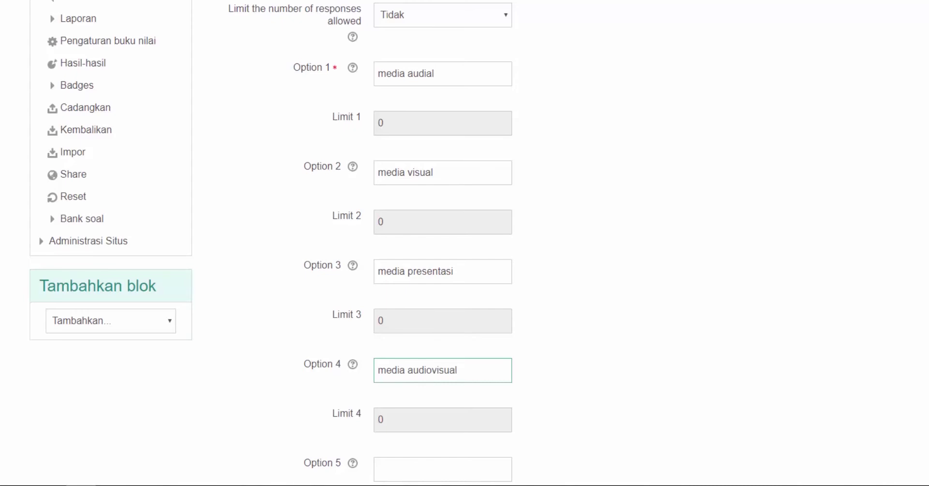
Step: Enable both response dates under Ketersediaan with the closing day set to 16, and enable Show preview
scroll(465, 242, "down", 5)
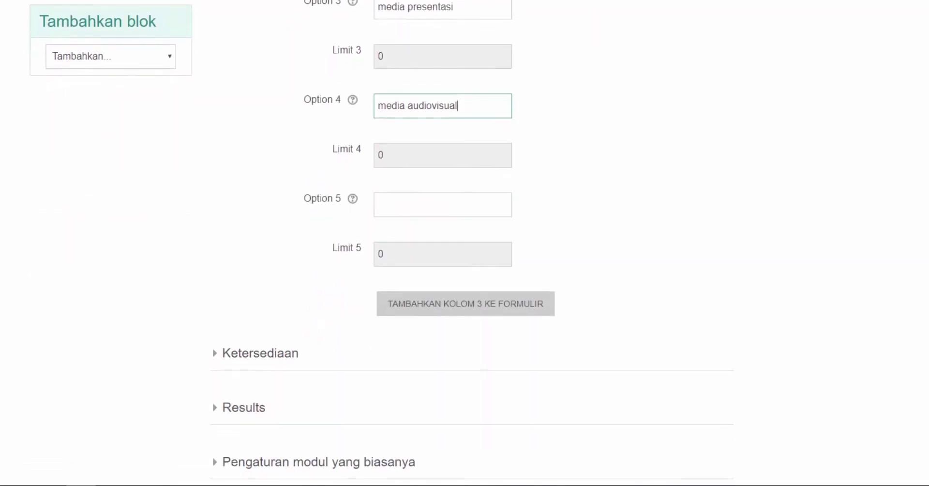
scroll(381, 242, "down", 1)
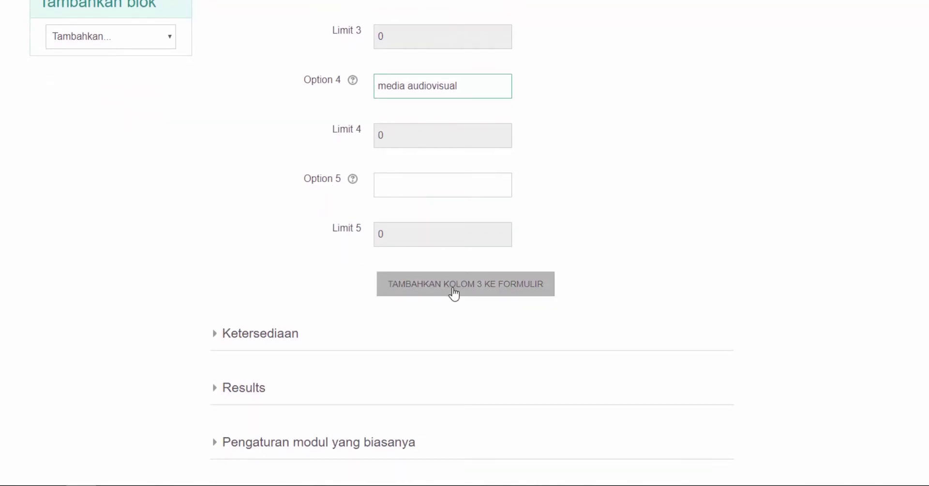
scroll(465, 242, "down", 1)
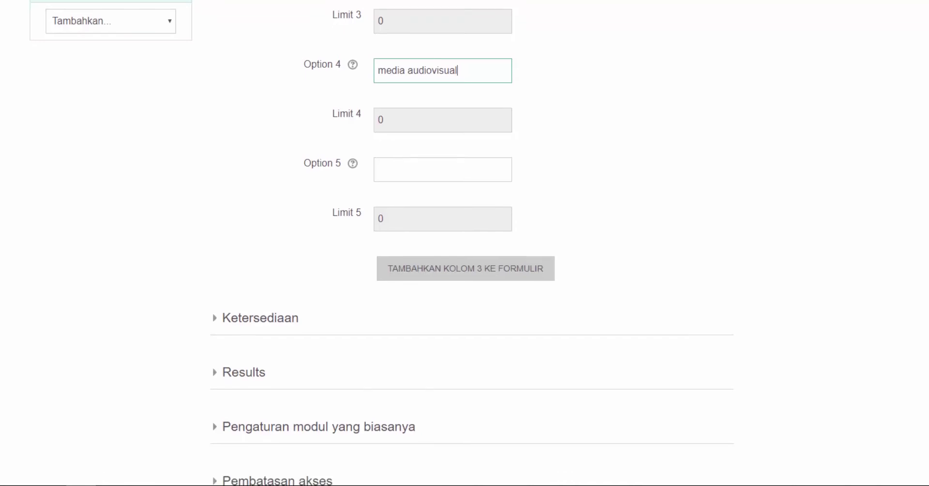
scroll(253, 291, "down", 2)
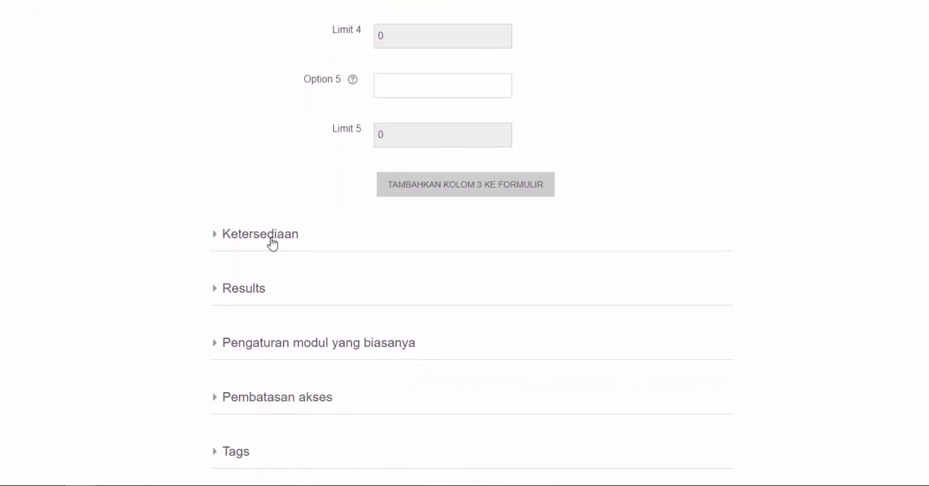
left_click(270, 237)
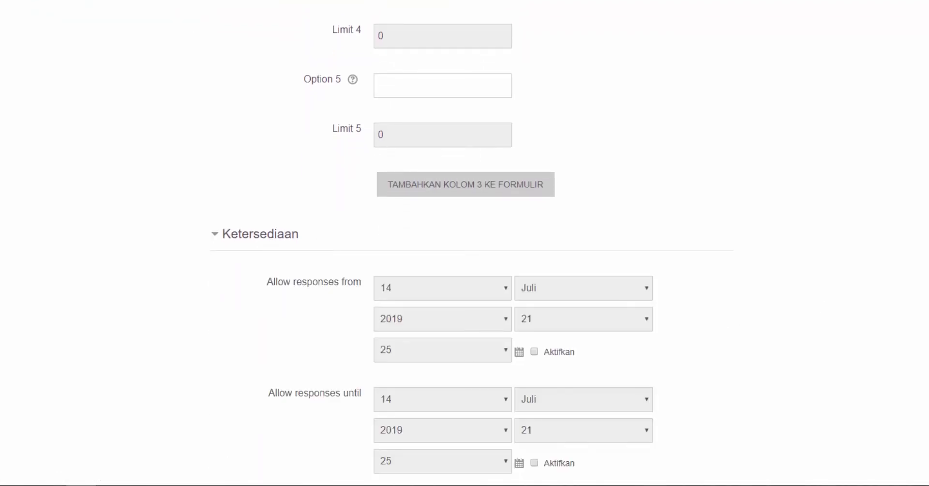
scroll(464, 242, "down", 3)
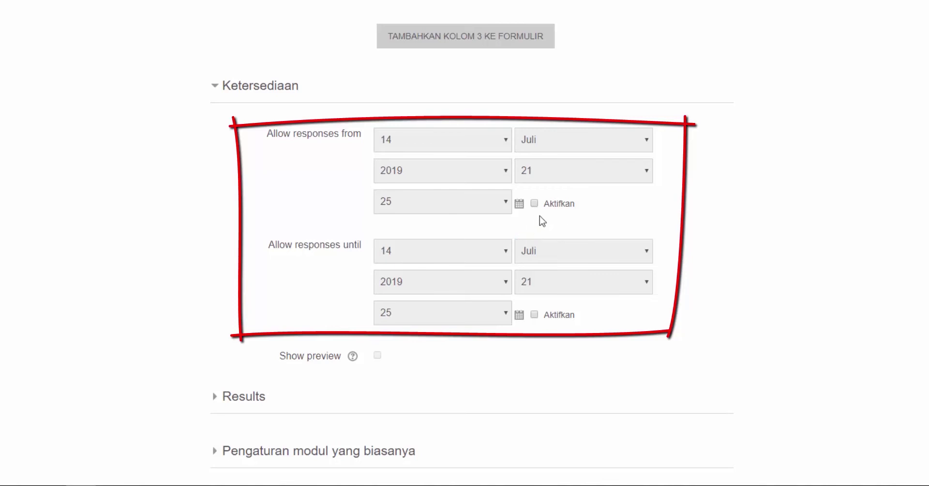
left_click(534, 203)
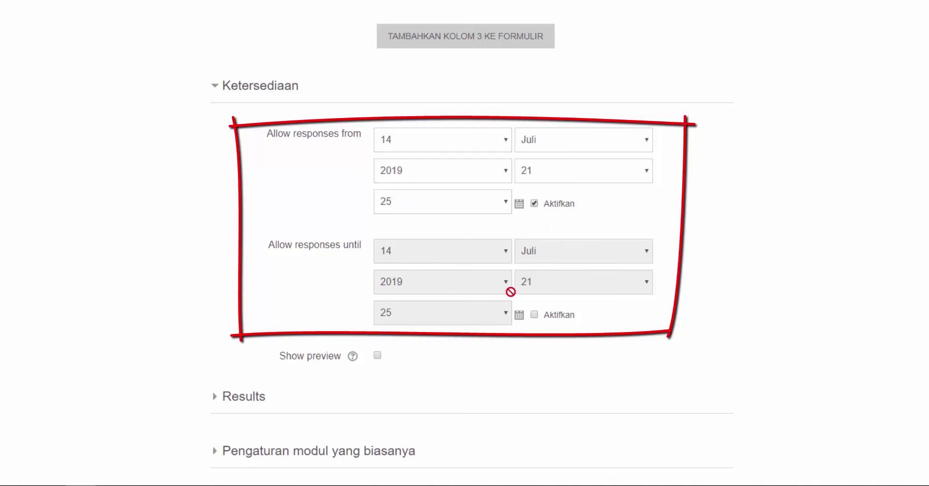
left_click(535, 315)
left_click(506, 252)
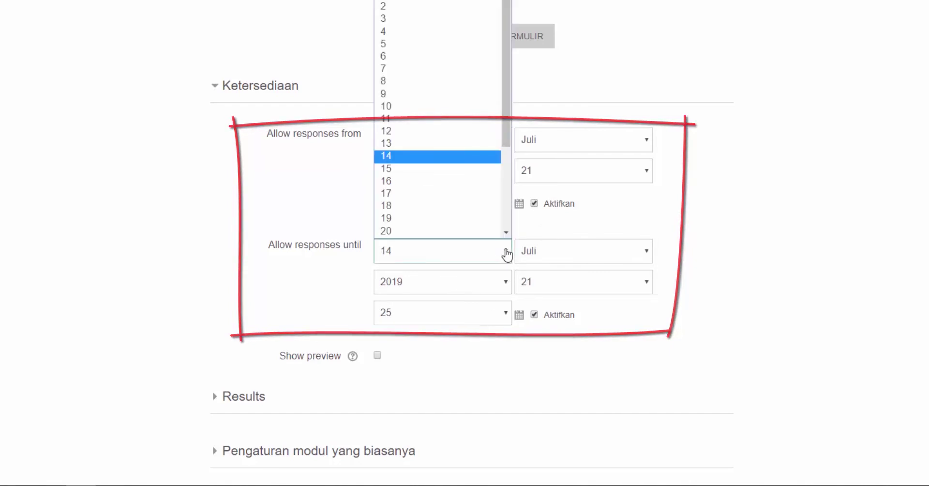
left_click(412, 189)
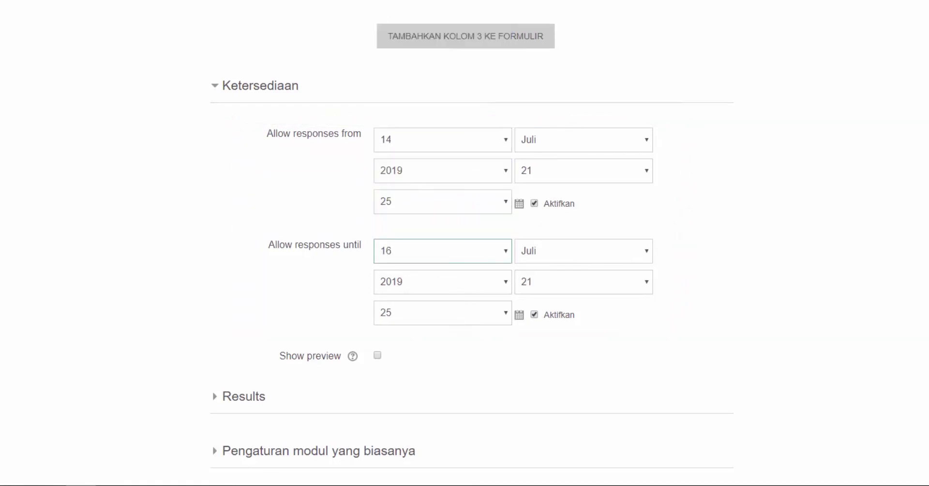
scroll(465, 242, "down", 2)
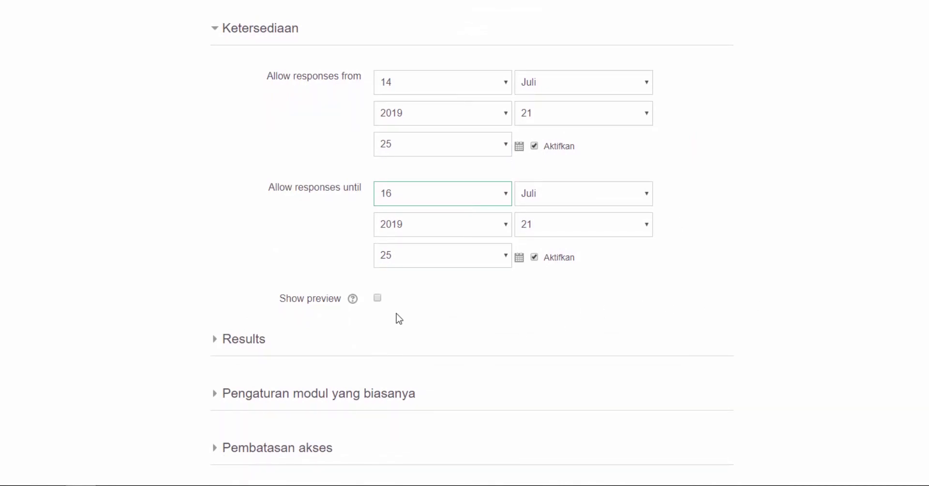
left_click(377, 298)
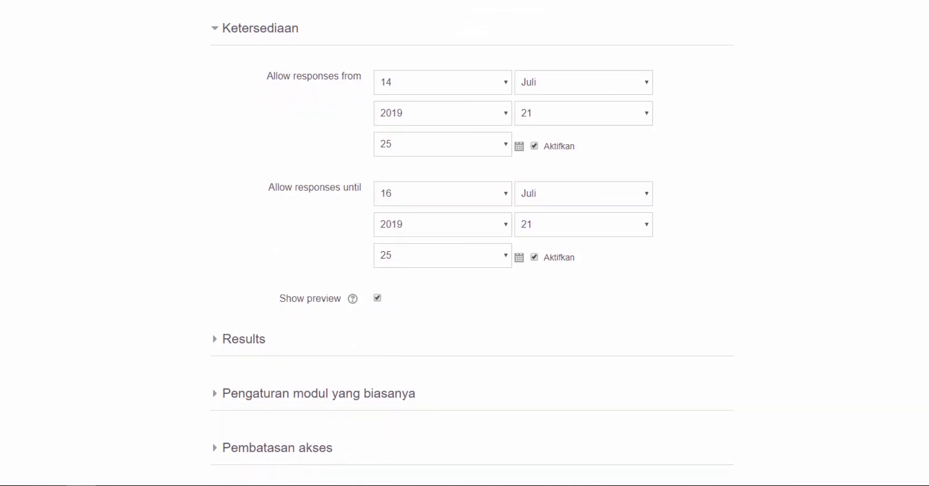
Step: In the Results settings, keep "Do not publish results to students" and set including responses from inactive/suspended users to Tidak
scroll(274, 198, "down", 3)
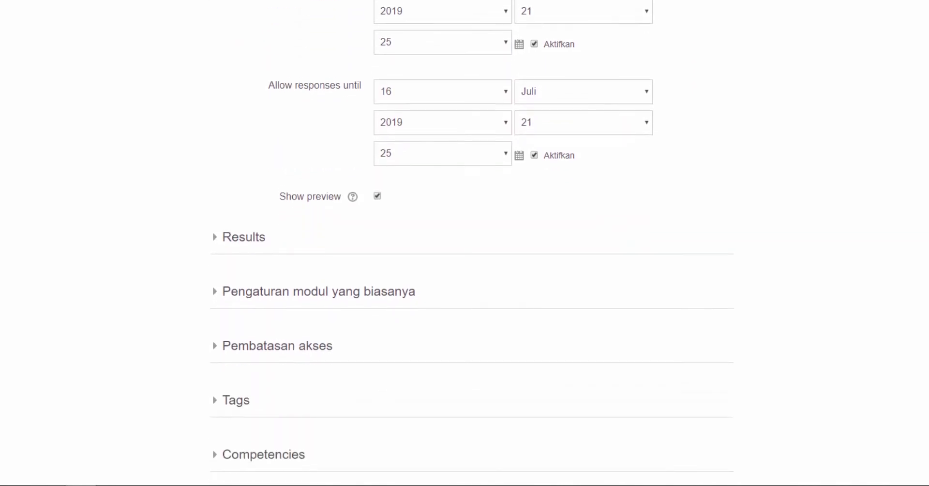
left_click(251, 236)
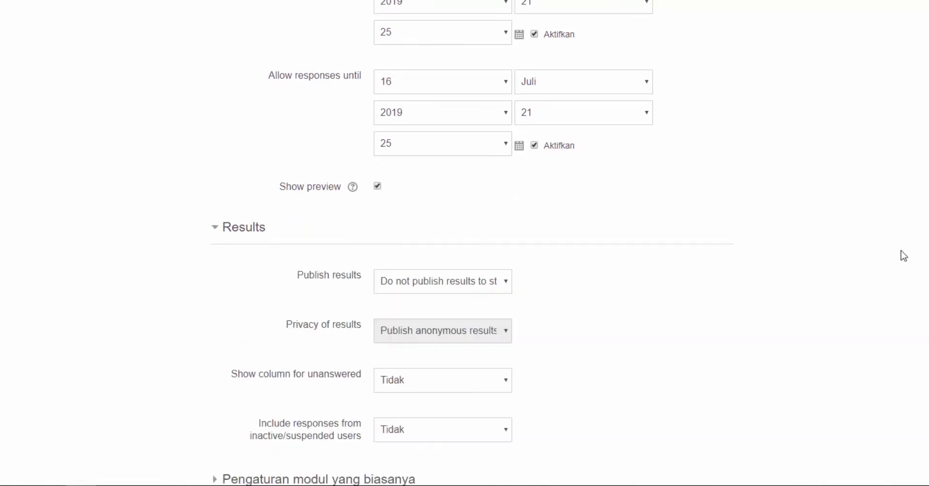
scroll(472, 241, "down", 3)
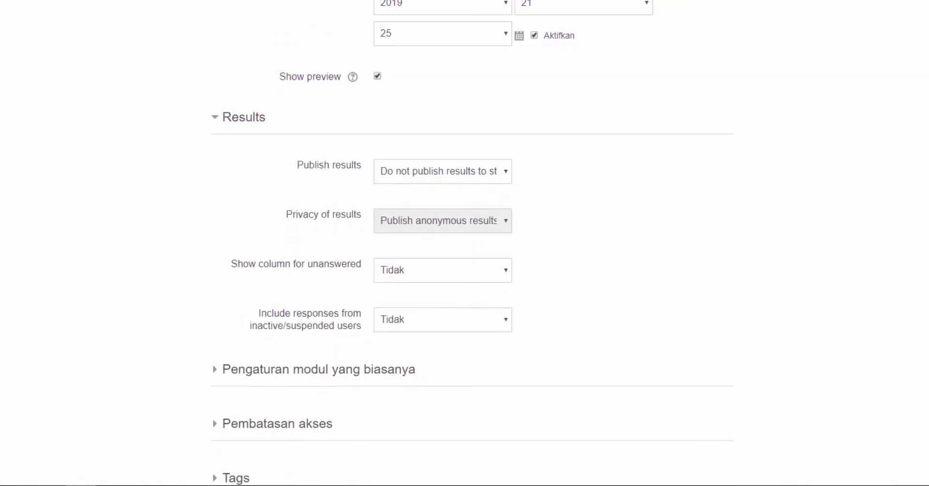
left_click(492, 164)
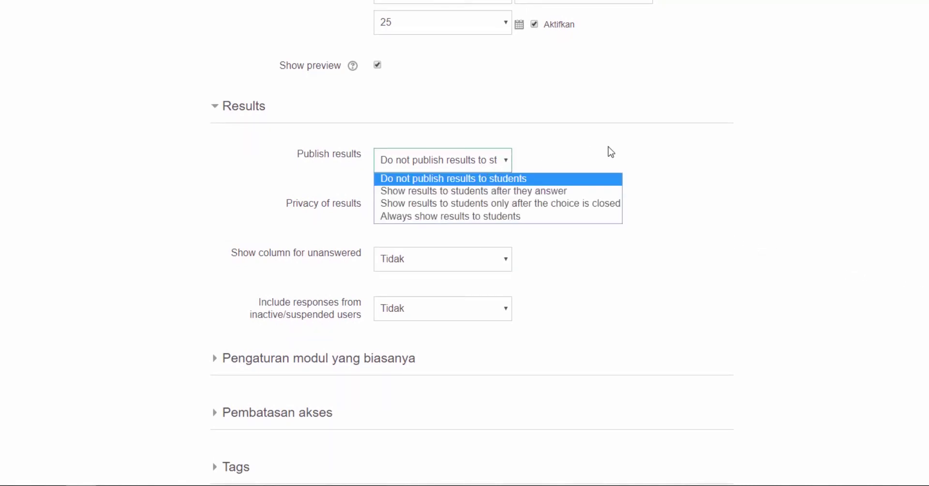
left_click(612, 283)
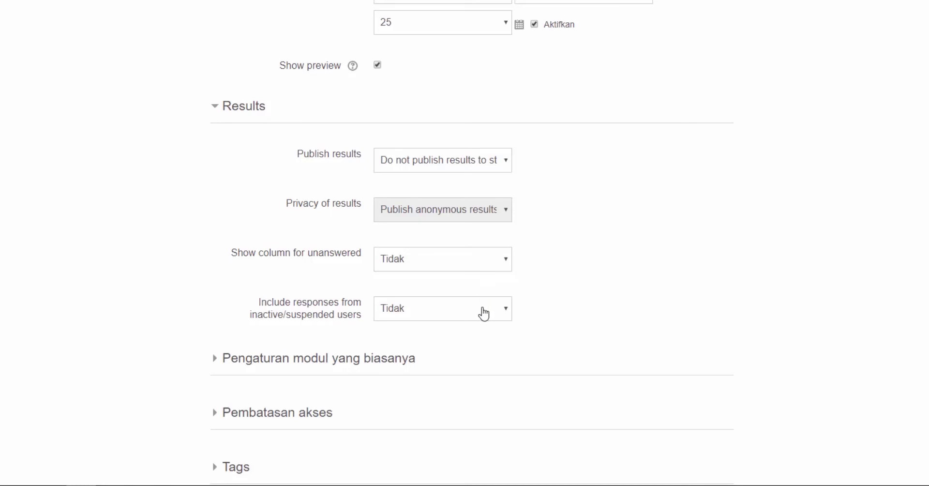
left_click(507, 309)
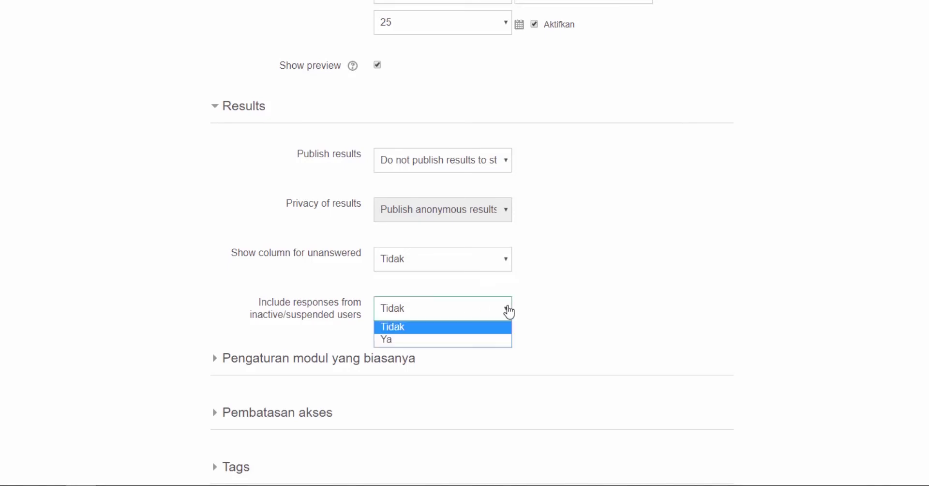
left_click(433, 328)
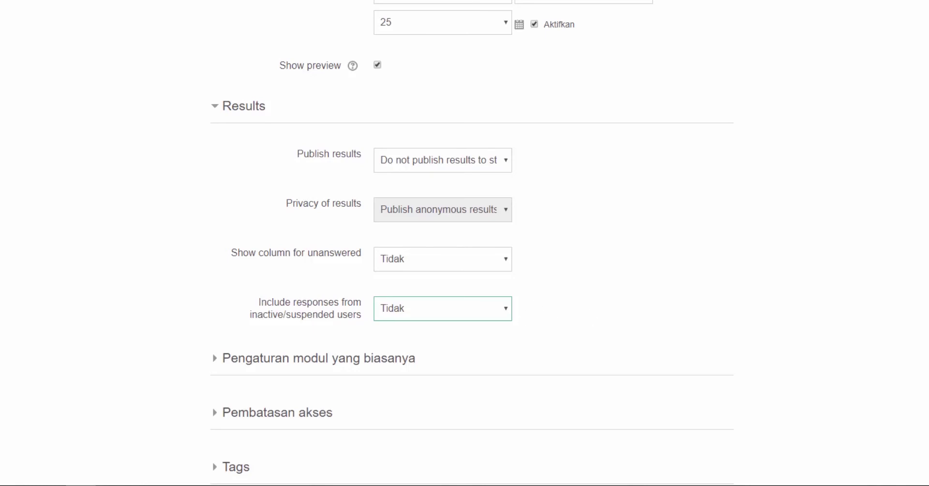
Step: Review the completed choice settings, then save the activity and return to the course
scroll(471, 242, "down", 3)
scroll(425, 300, "down", 1)
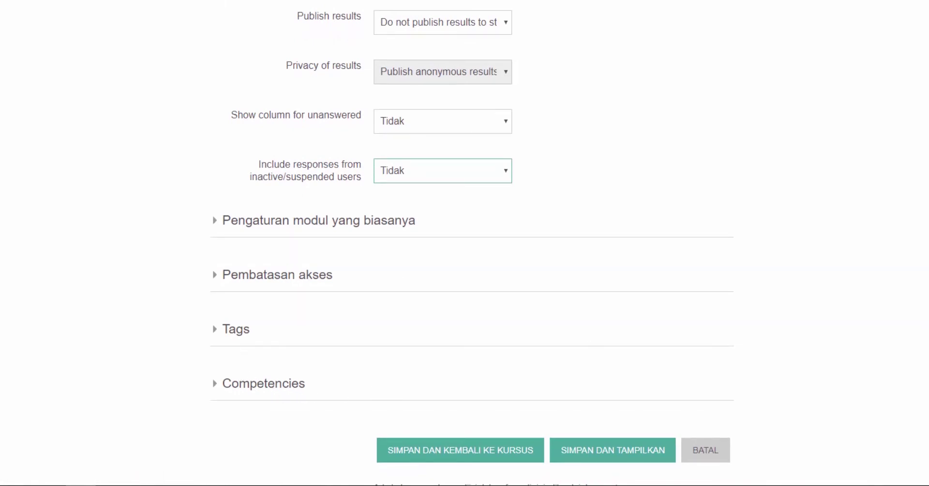
scroll(465, 242, "down", 3)
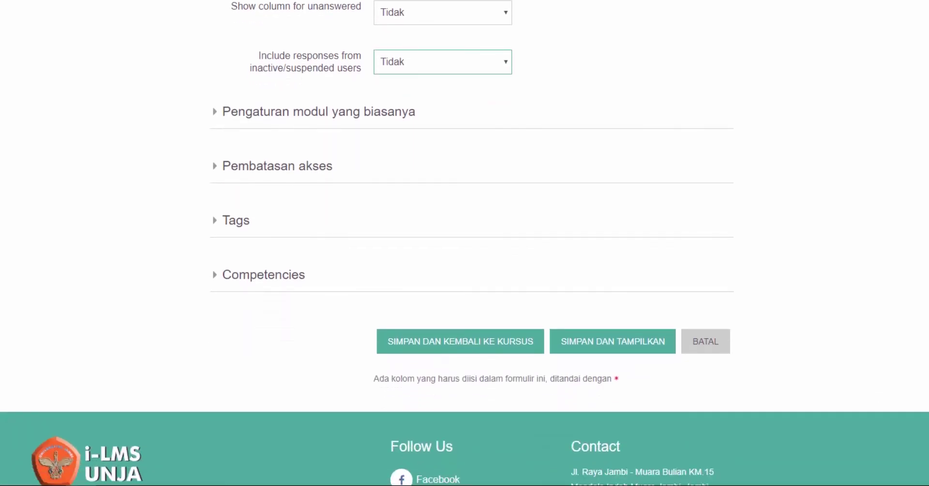
scroll(464, 241, "down", 3)
scroll(464, 242, "up", 15)
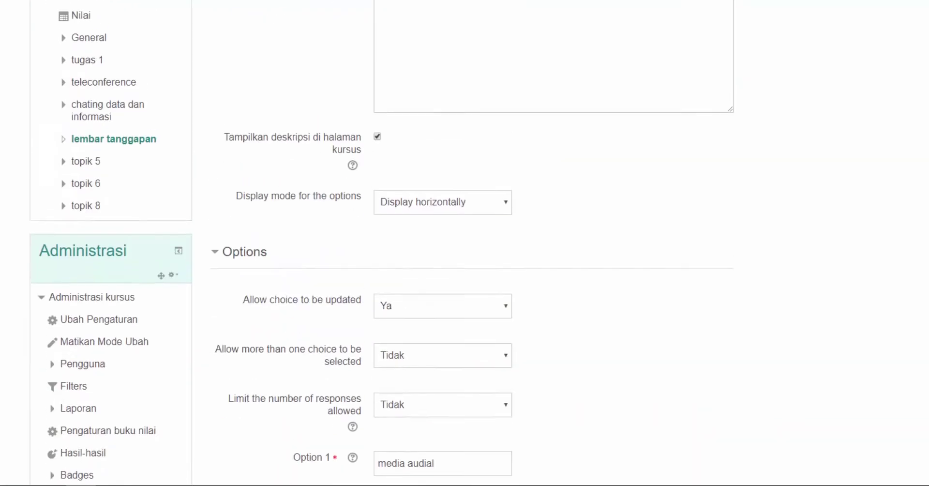
scroll(465, 242, "up", 5)
scroll(465, 242, "down", 20)
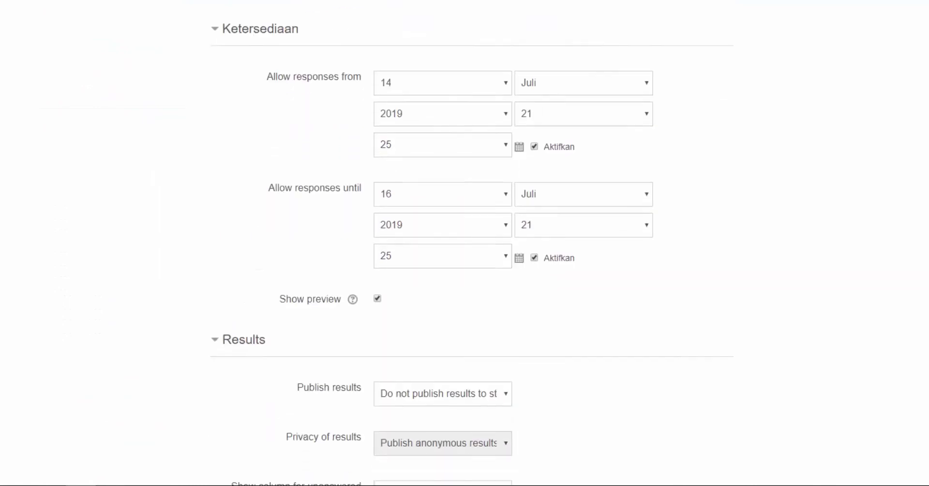
scroll(465, 242, "down", 10)
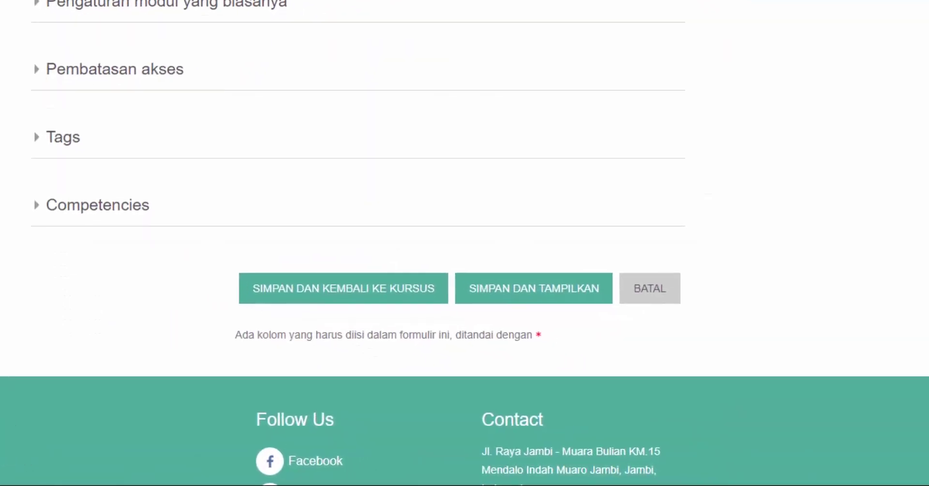
scroll(464, 242, "down", 1)
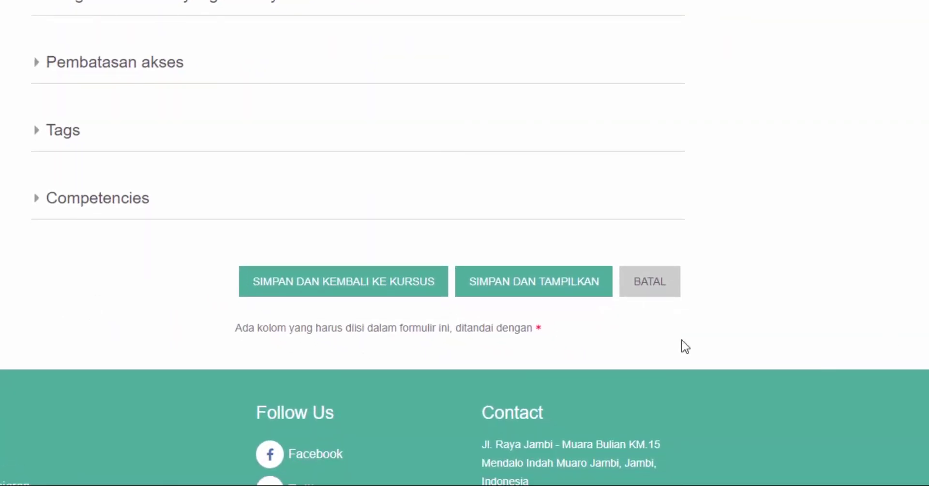
left_click(384, 296)
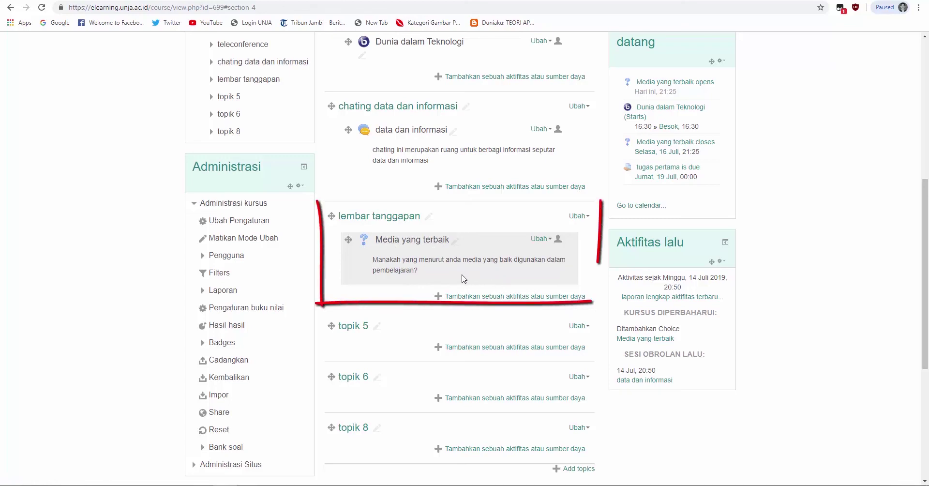
Step: Open the "Media yang terbaik" choice and submit "media audiovisual" as the answer
left_click(412, 240)
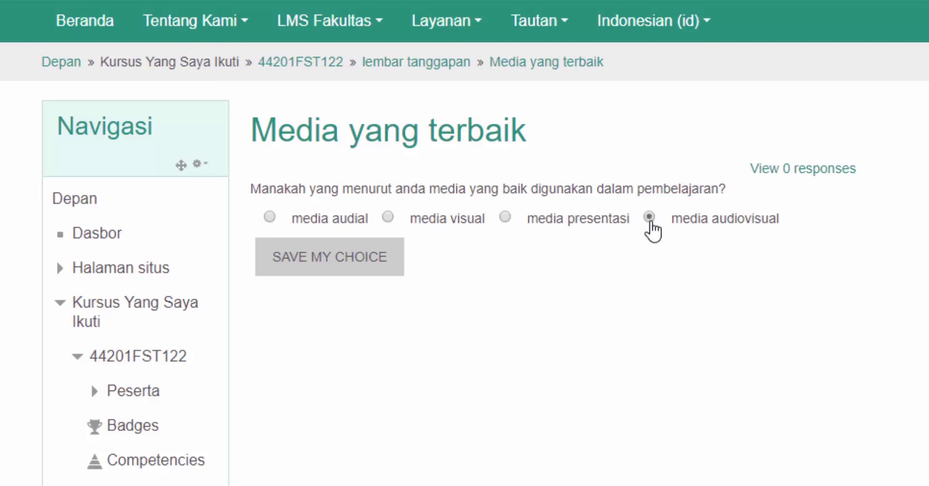
left_click(506, 218)
left_click(652, 220)
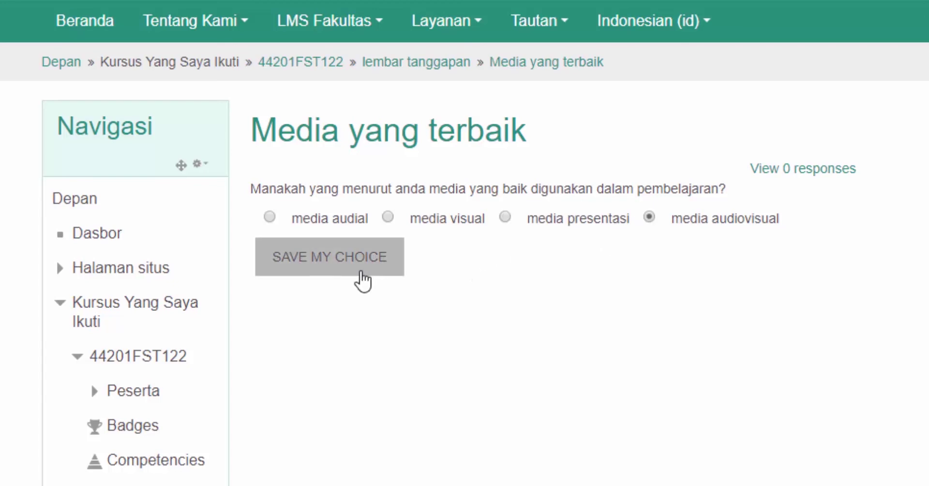
left_click(363, 281)
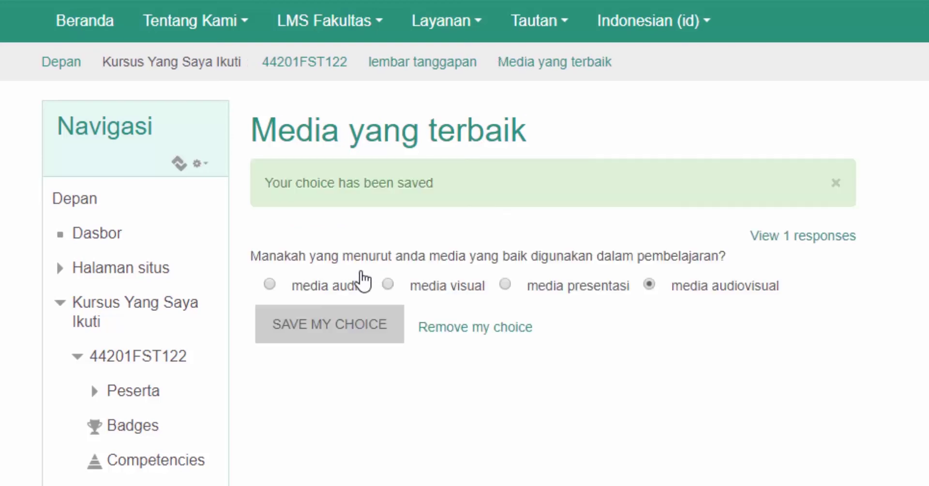